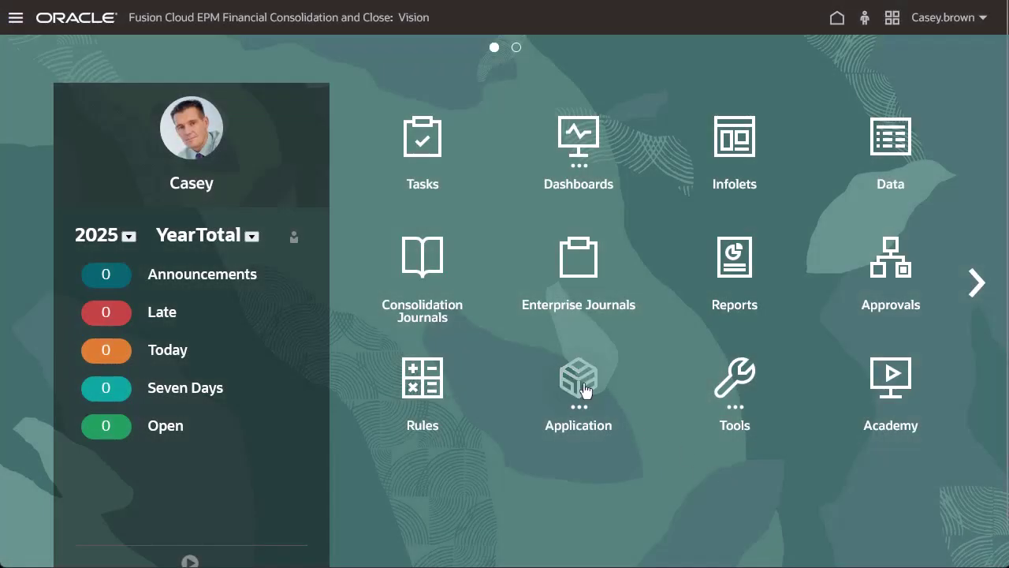
# - Go to Application > Consolidation > Consolidated > Configurable Consolidation to reach Manage Consolidation Rules
pyautogui.click(583, 387)
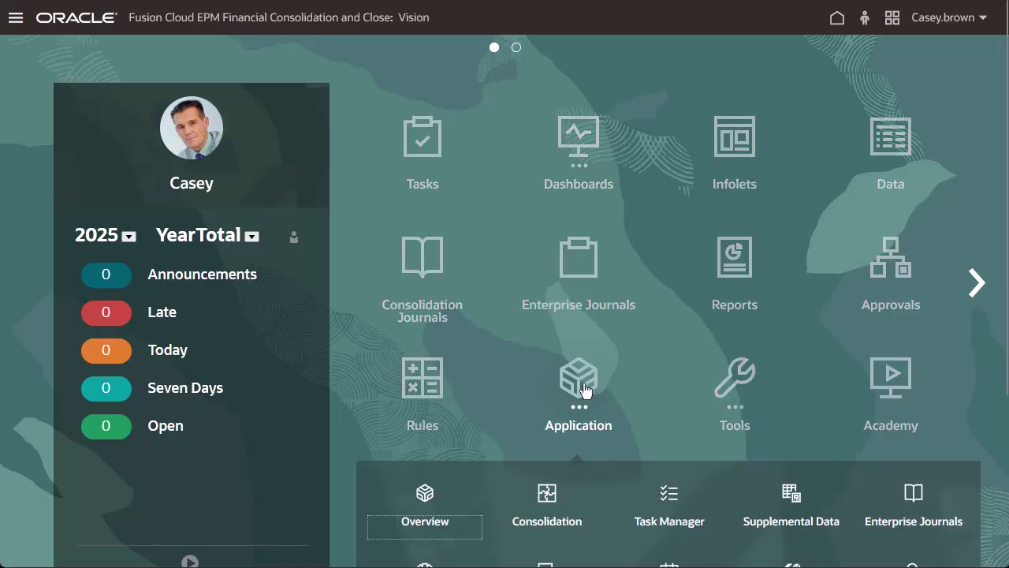
pyautogui.click(549, 505)
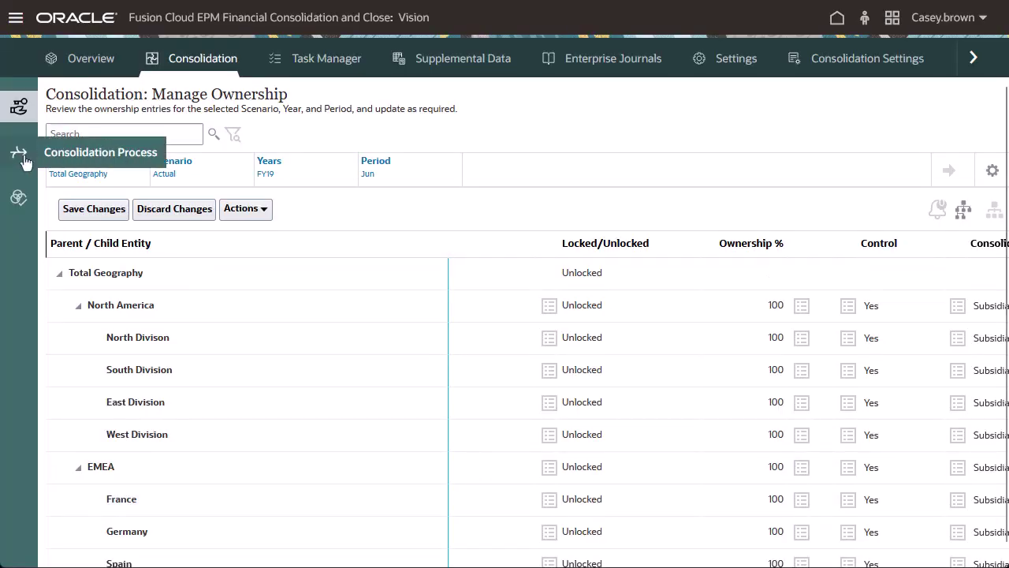
pyautogui.click(19, 152)
pyautogui.click(735, 149)
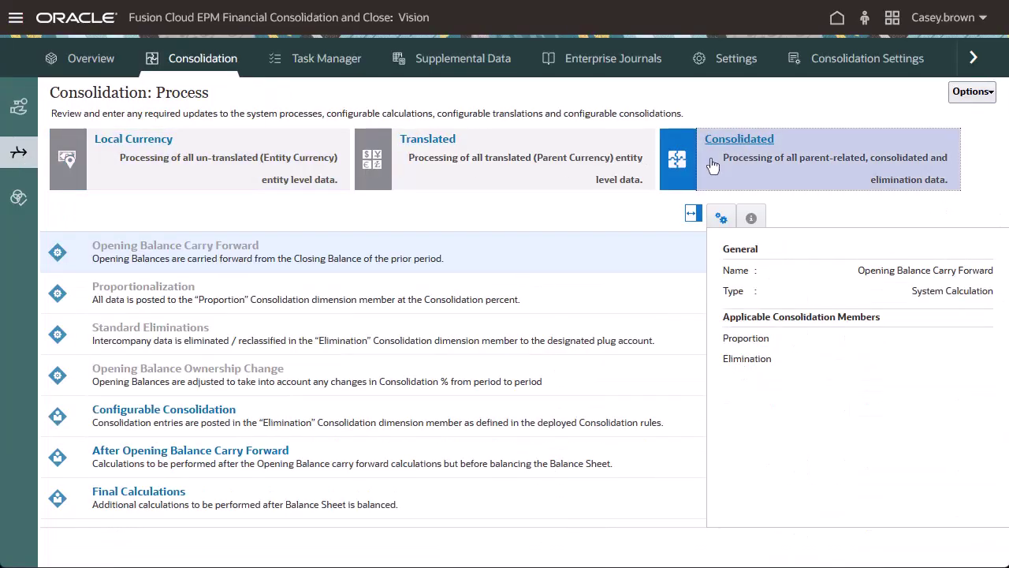
pyautogui.click(213, 413)
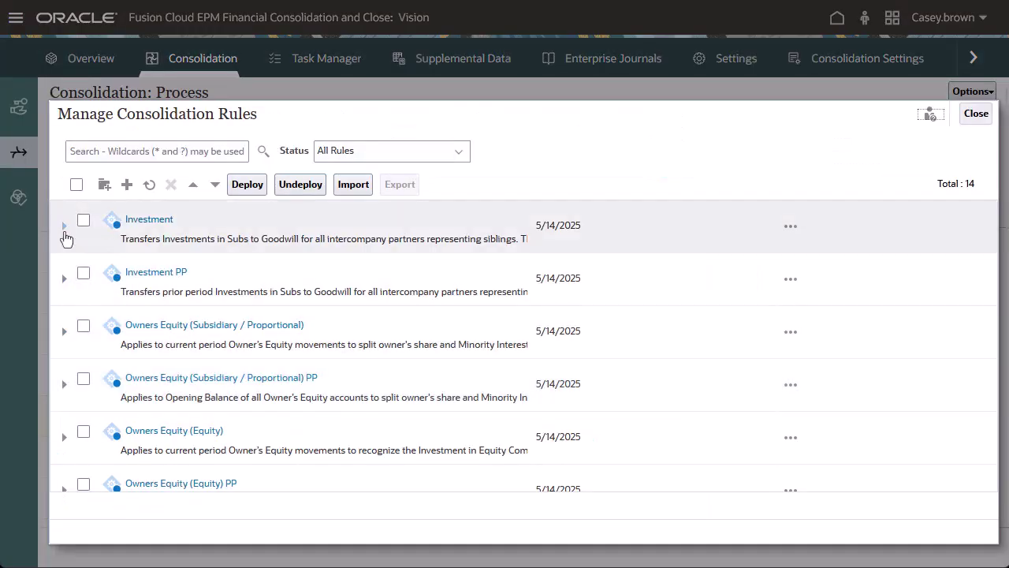
pyautogui.click(65, 230)
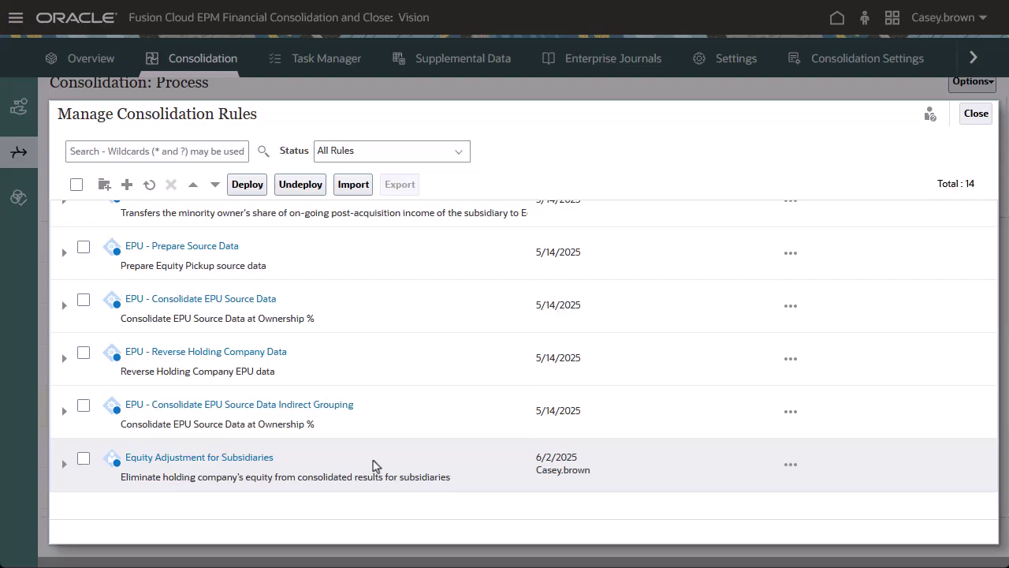
# - Select the Equity Adjustment for Subsidiaries rule set and add a new rule under it
pyautogui.click(373, 465)
pyautogui.click(127, 186)
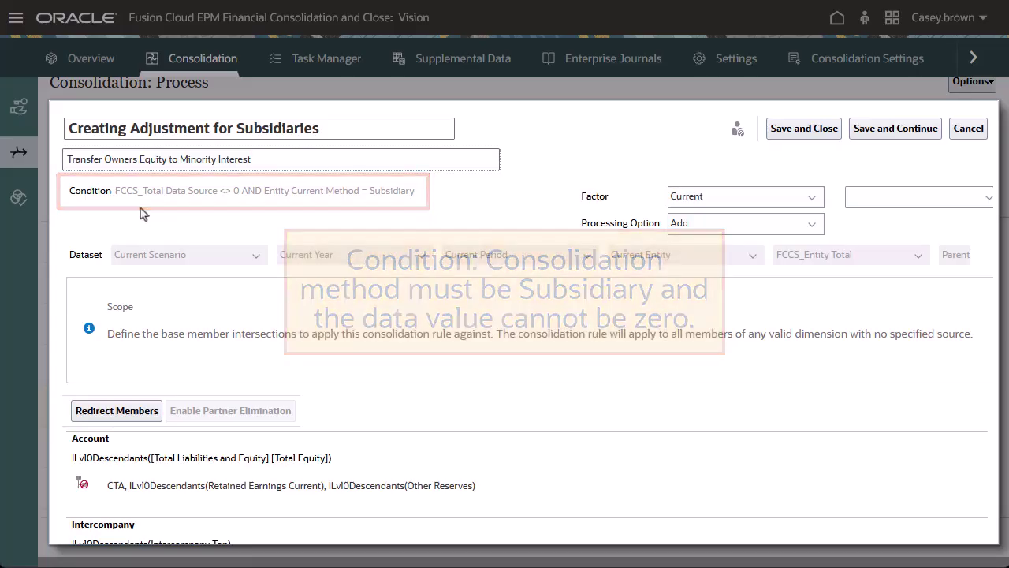
# - Set the factor to Current × Entity Minority Interest % with Add as processing option
pyautogui.click(813, 198)
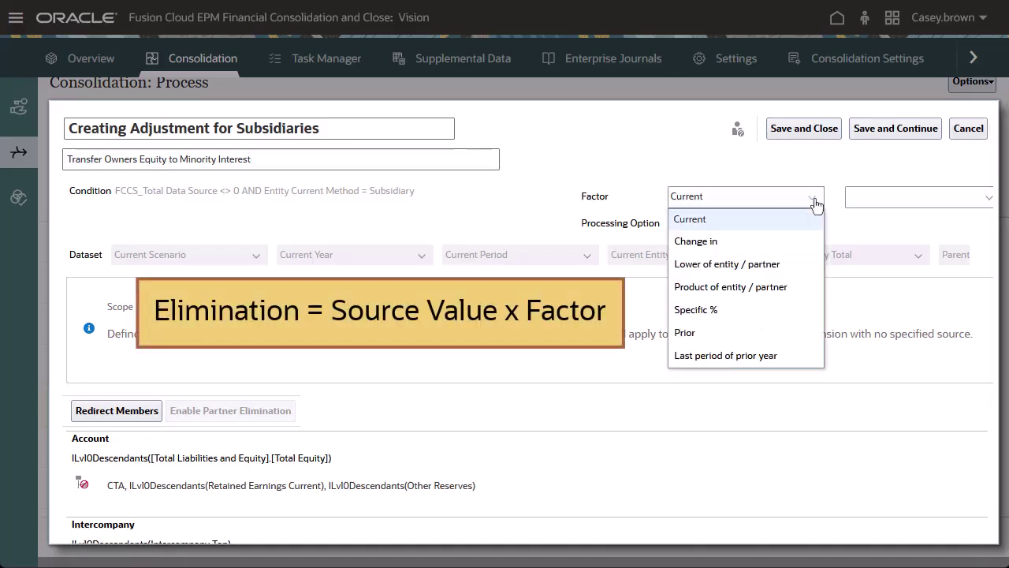
pyautogui.click(771, 220)
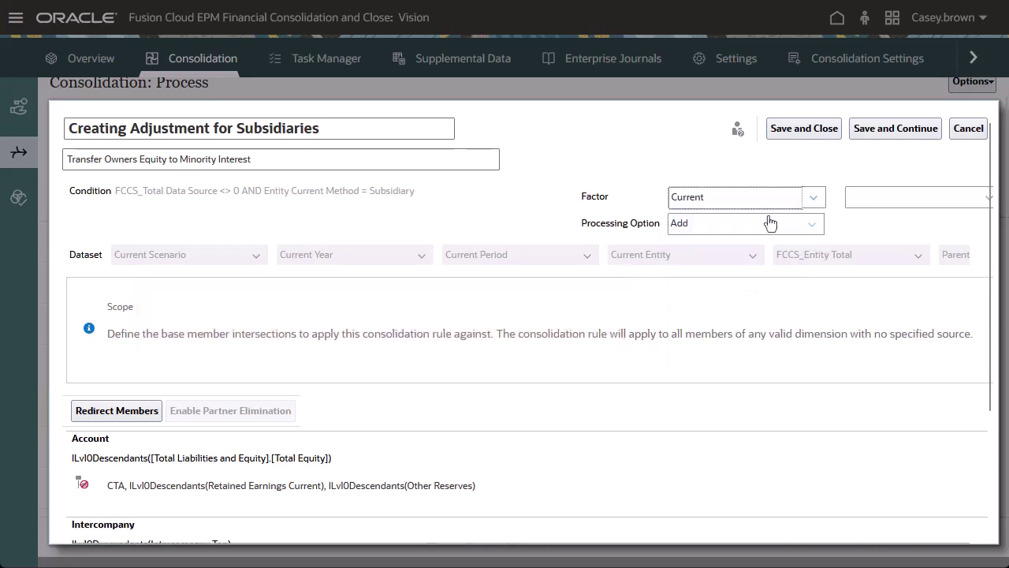
pyautogui.click(976, 200)
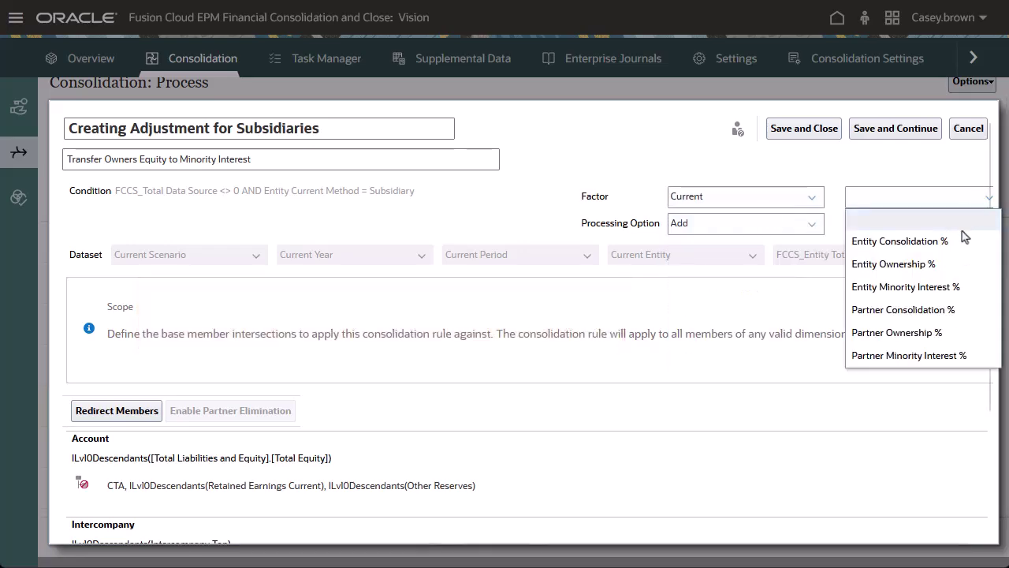
pyautogui.click(942, 289)
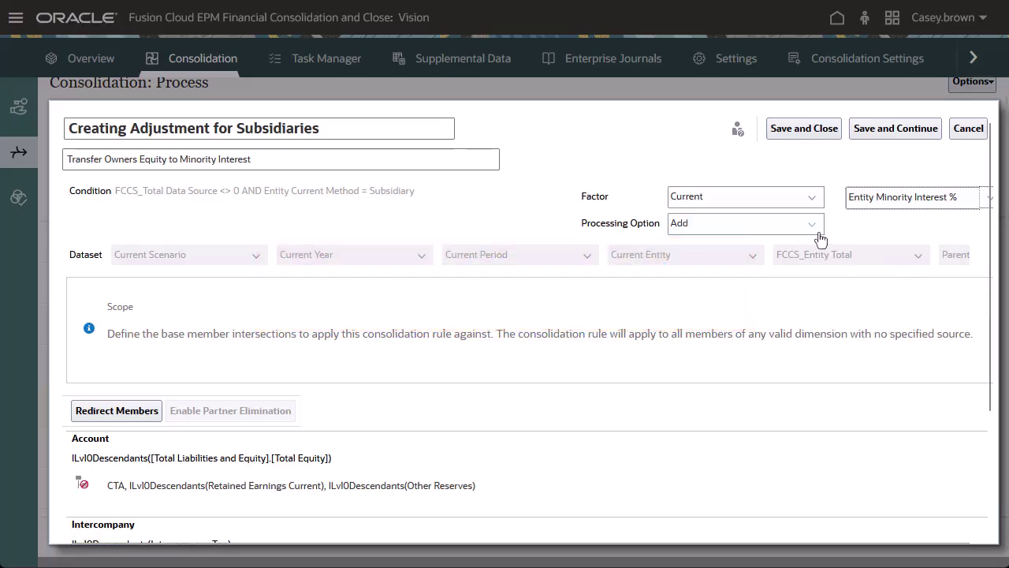
pyautogui.click(813, 226)
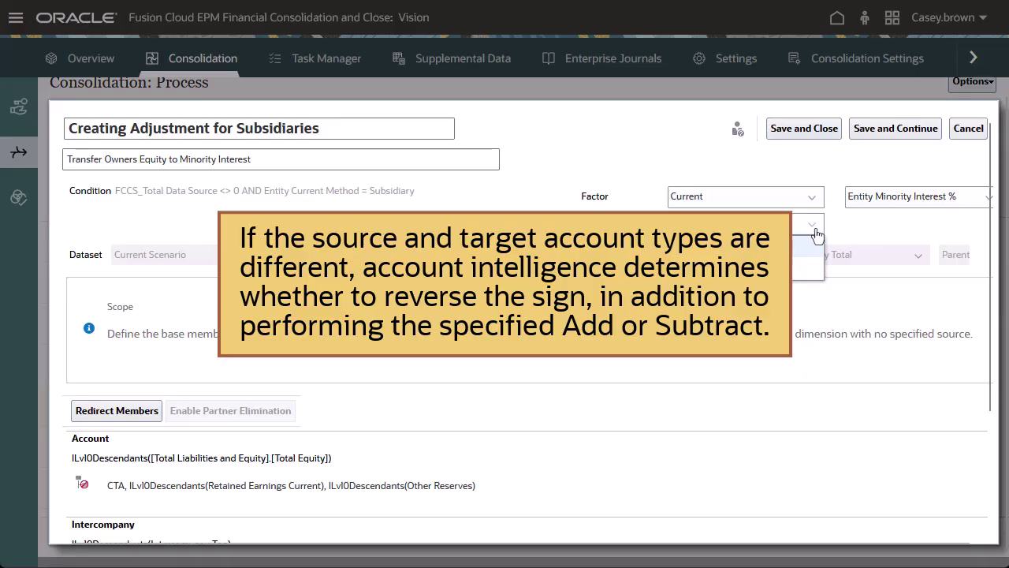
pyautogui.click(799, 242)
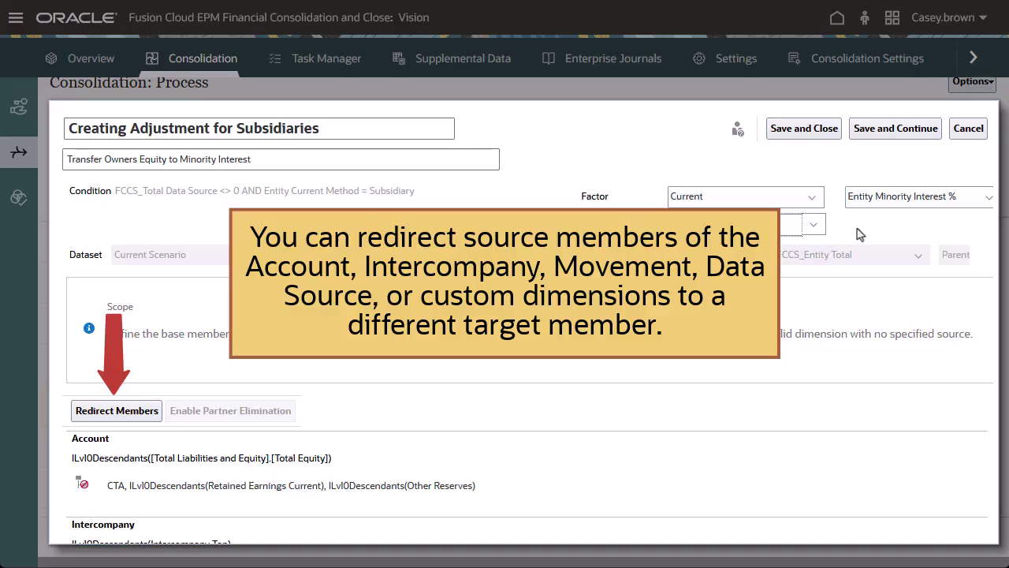
# - Enable member redirection and redirect the Account dimension to the Minority Interest member
pyautogui.scroll(-3, 390, 409)
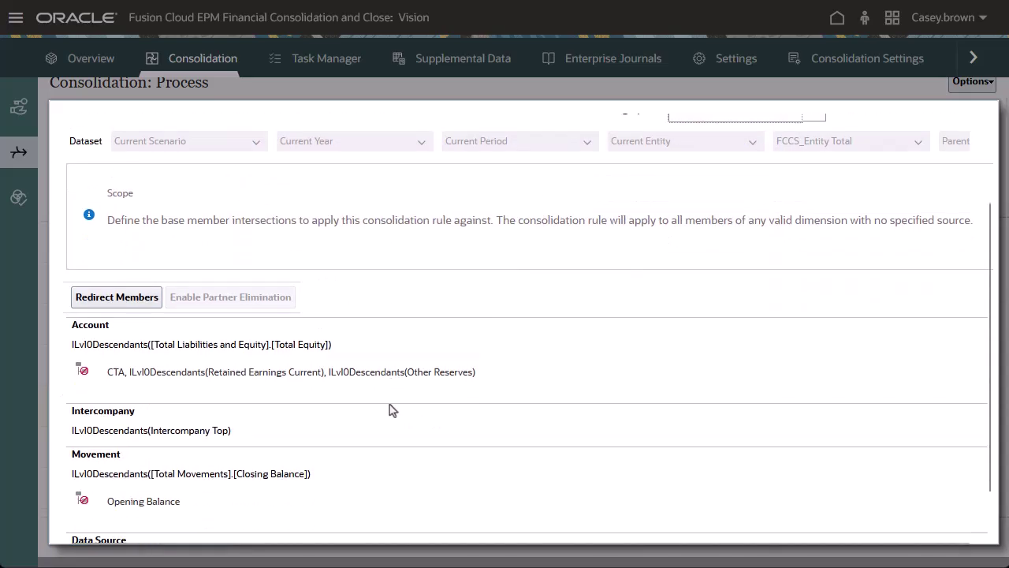
pyautogui.scroll(-1, 390, 408)
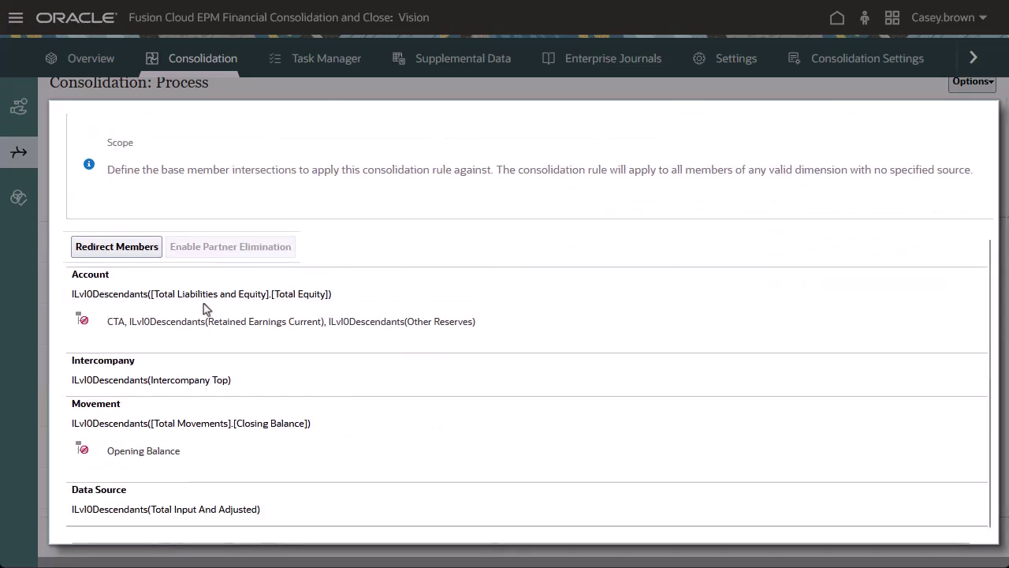
pyautogui.click(142, 247)
pyautogui.click(930, 331)
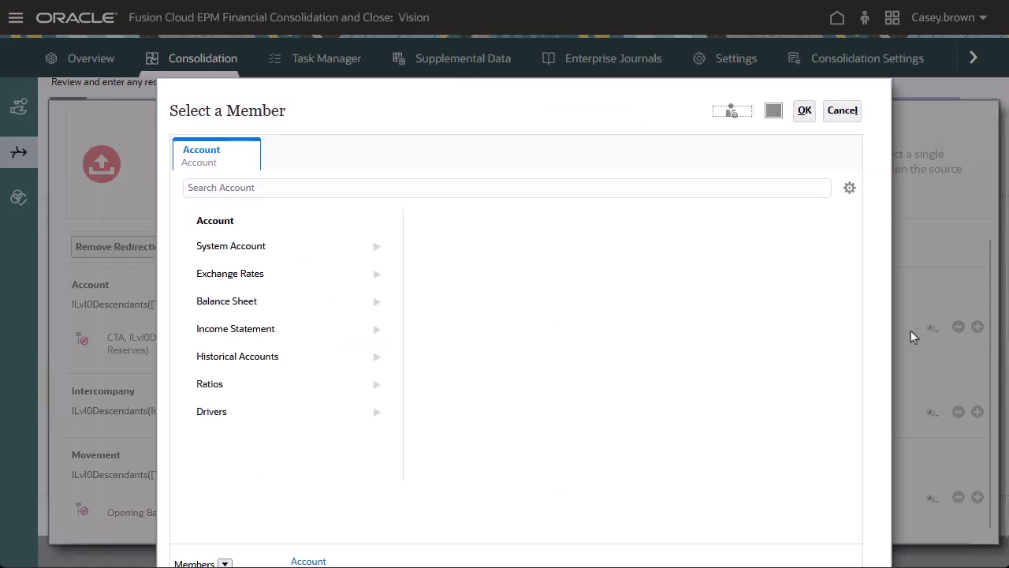
pyautogui.click(288, 191)
pyautogui.write('Minority Interest')
pyautogui.press('Return')
pyautogui.click(236, 310)
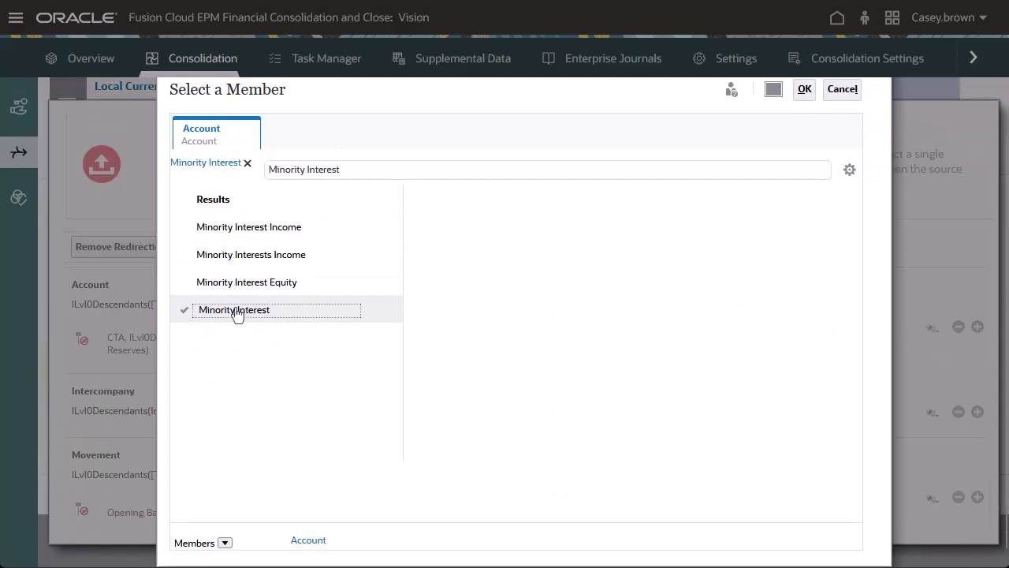
pyautogui.click(804, 89)
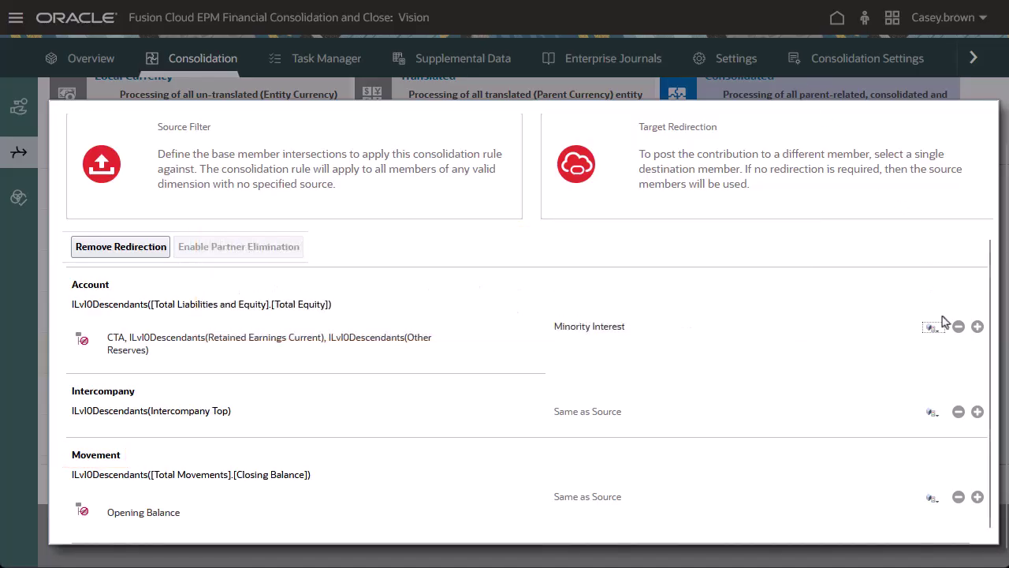
# - Add an Intercompany redirection condition of Entity Member Name Equals
pyautogui.click(977, 411)
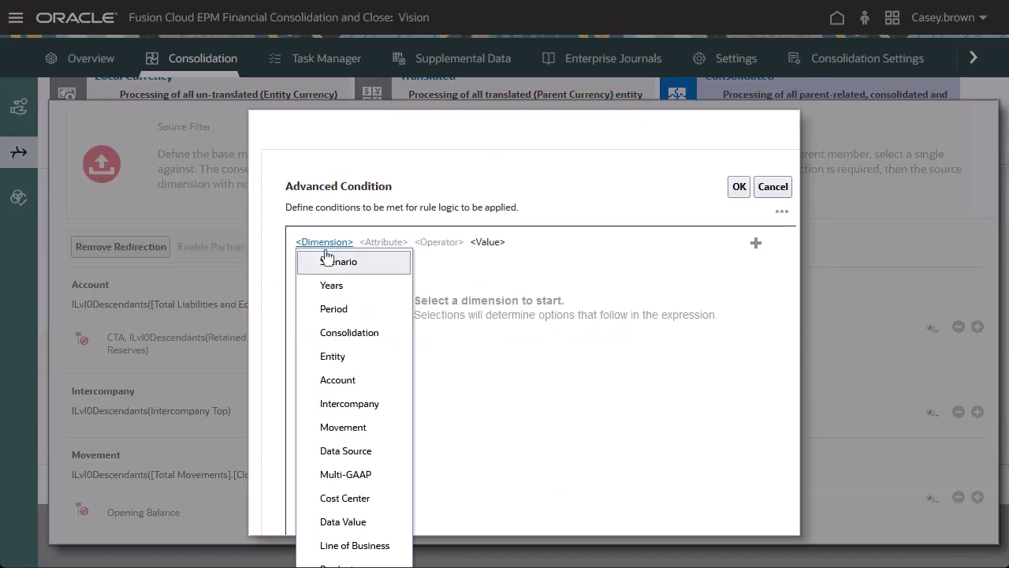
pyautogui.click(357, 359)
pyautogui.click(361, 247)
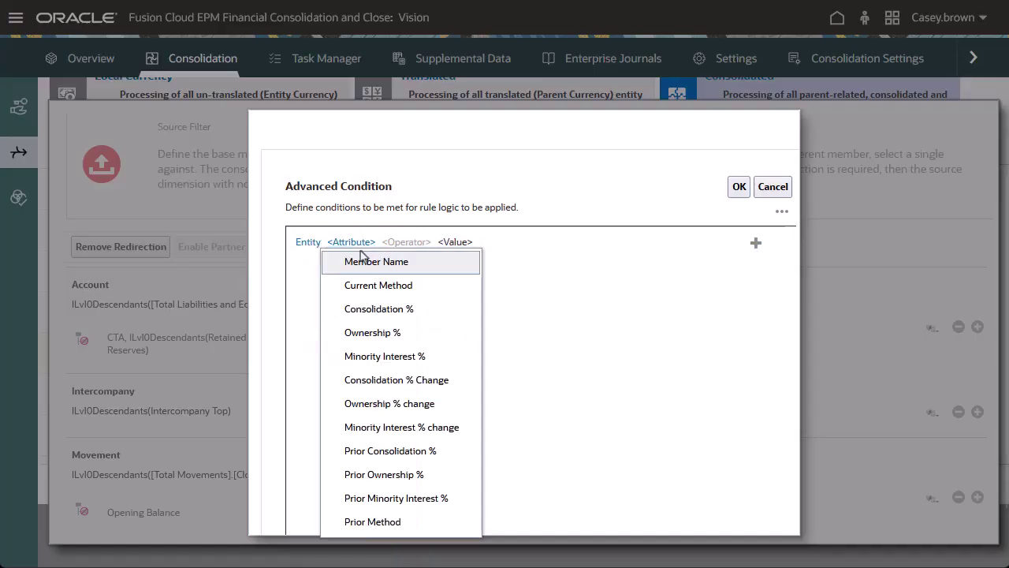
pyautogui.click(365, 259)
pyautogui.click(424, 246)
pyautogui.click(454, 265)
# - Pick the #Legal Company# consolidation string as the condition's value
pyautogui.click(614, 246)
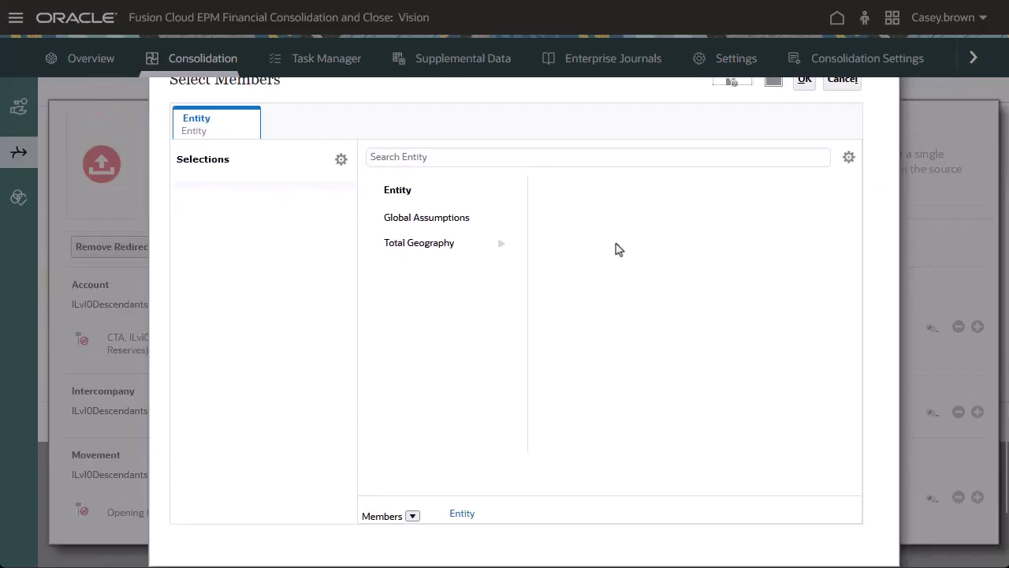
pyautogui.click(411, 515)
pyautogui.click(445, 494)
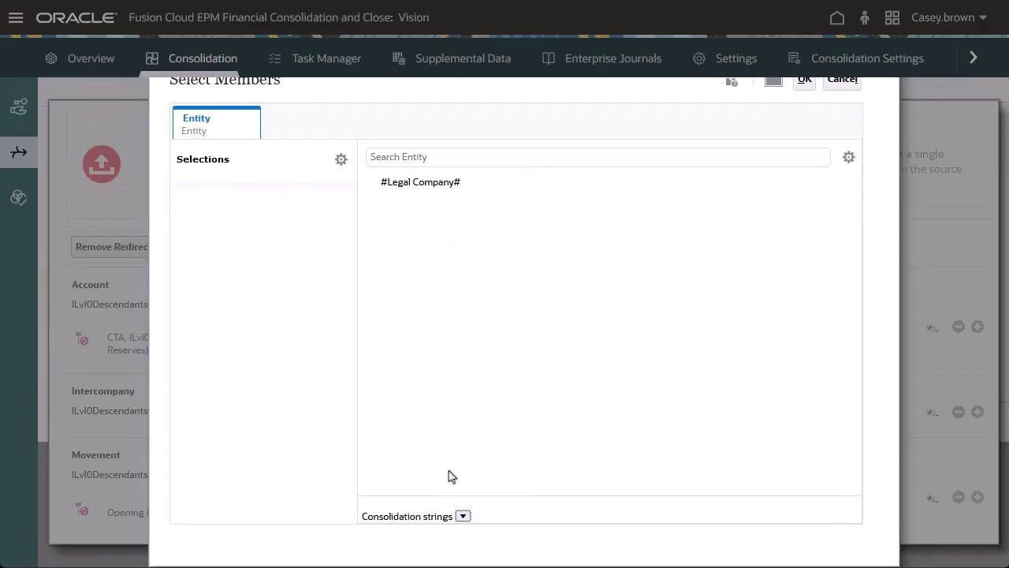
pyautogui.click(475, 194)
pyautogui.click(475, 193)
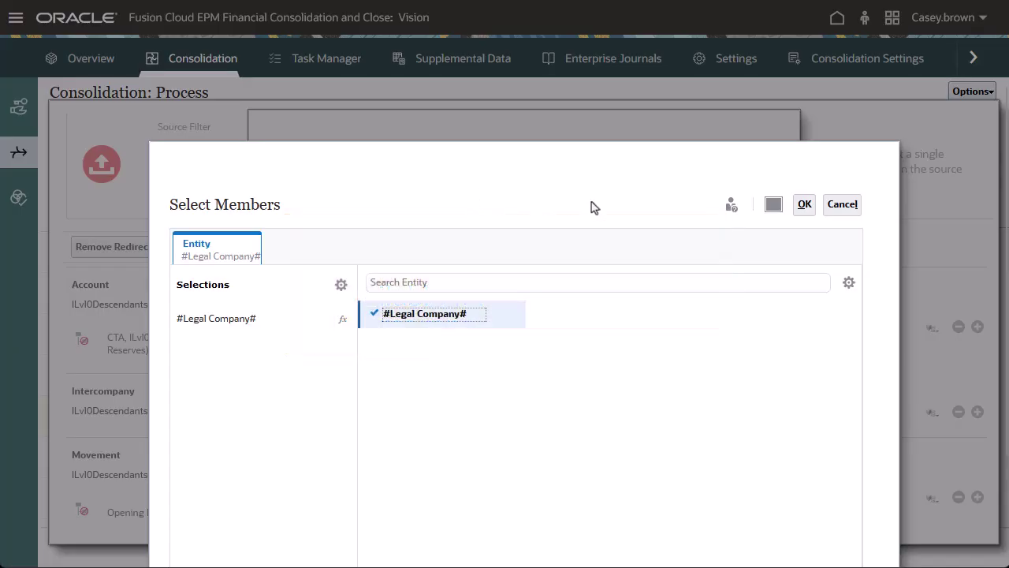
# - Apply the #Legal Company# condition and redirect Intercompany to the #Source POV Entity# string
pyautogui.click(804, 205)
pyautogui.click(738, 187)
pyautogui.click(930, 399)
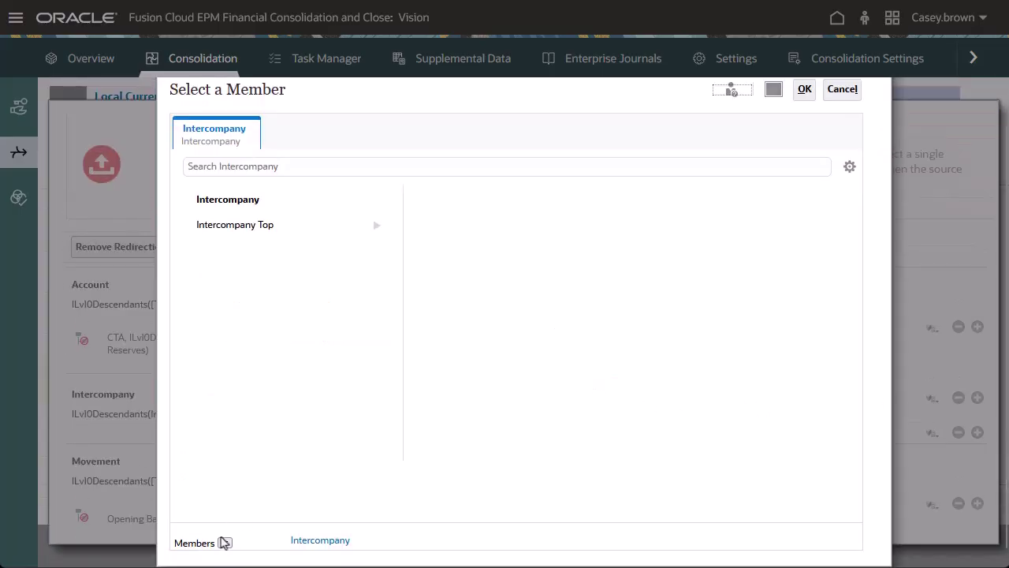
pyautogui.click(225, 542)
pyautogui.click(256, 523)
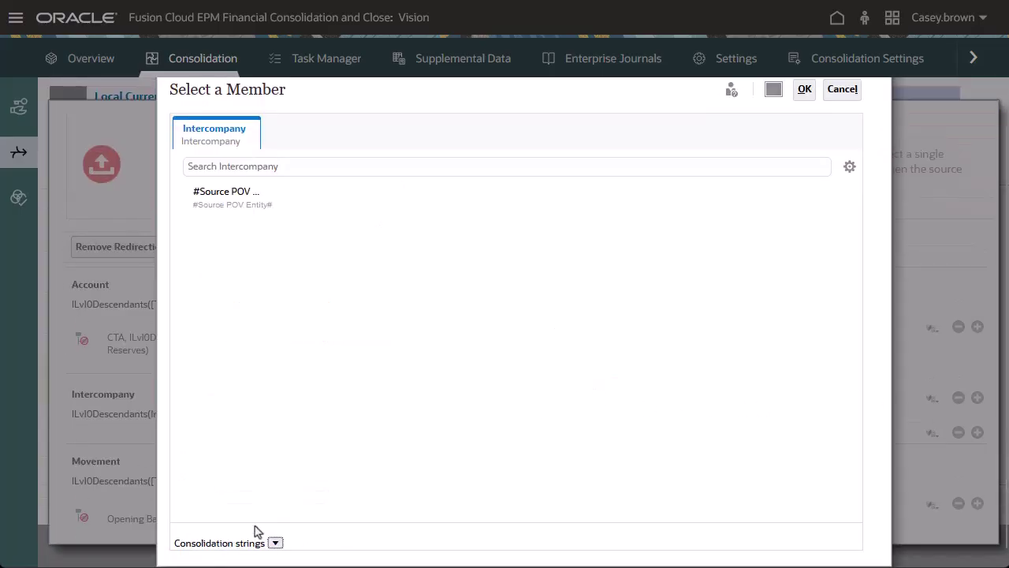
pyautogui.click(234, 197)
pyautogui.click(804, 78)
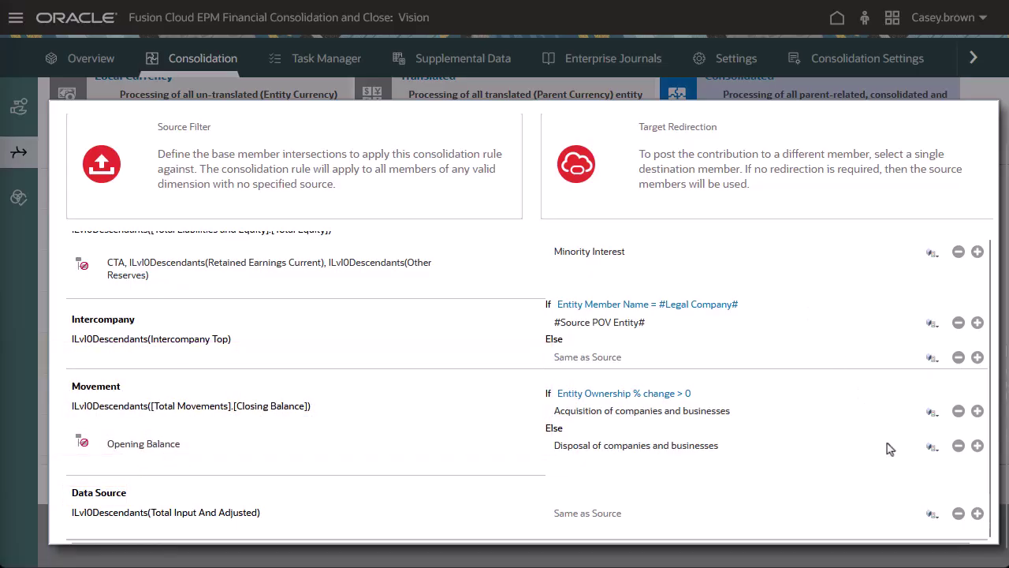
# - Redirect the Data Source dimension to the Equity Adjustments member
pyautogui.click(931, 516)
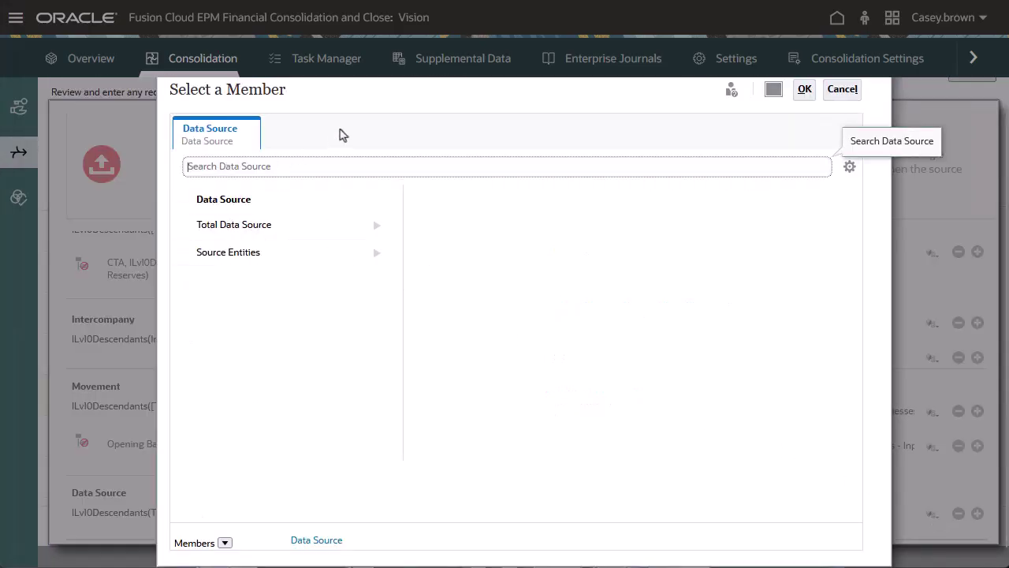
pyautogui.write('Equity Adjustments')
pyautogui.press('Return')
pyautogui.click(251, 224)
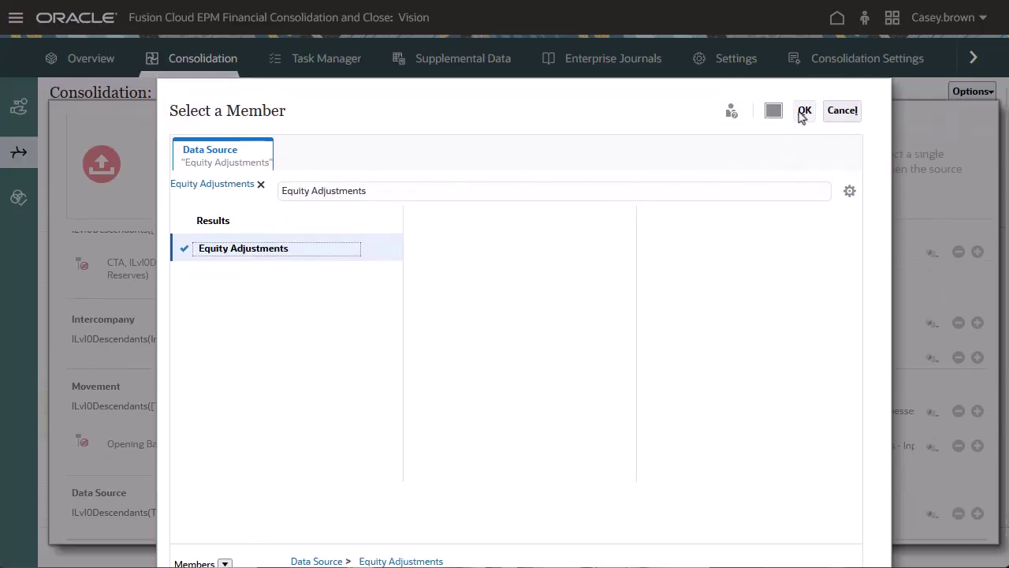
pyautogui.click(804, 111)
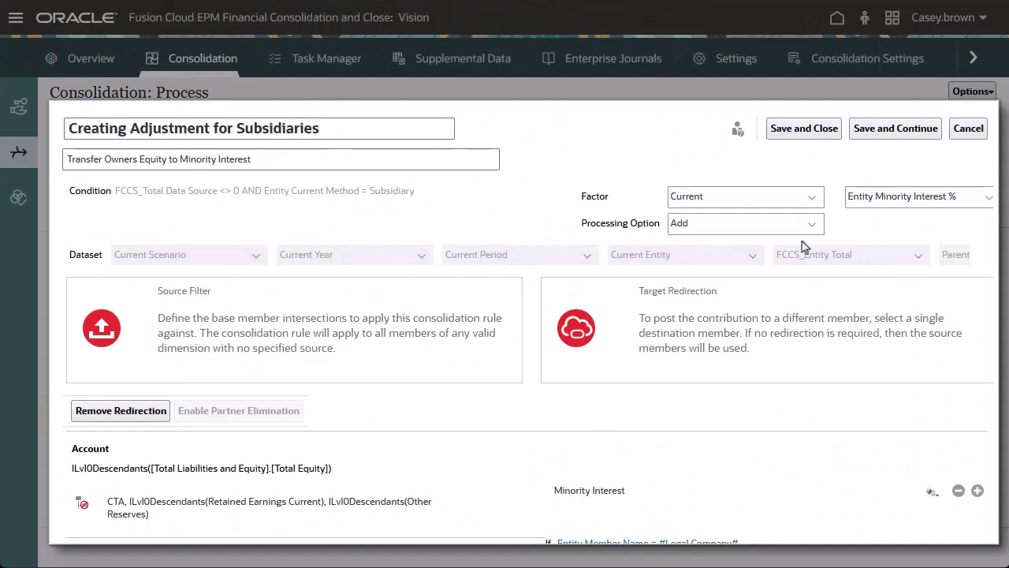
# - Save and close the Creating Adjustment for Subsidiaries rule
pyautogui.click(804, 129)
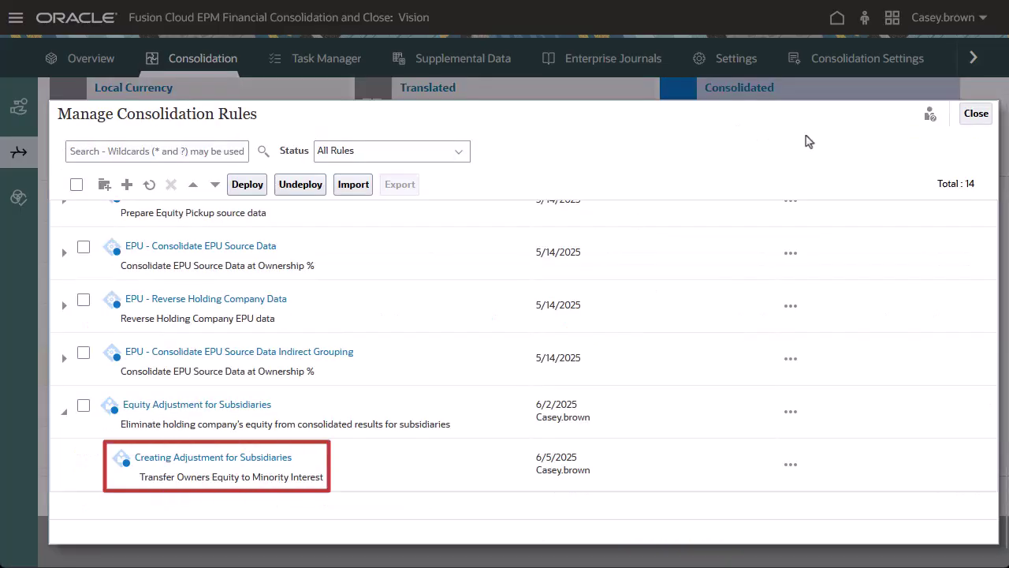